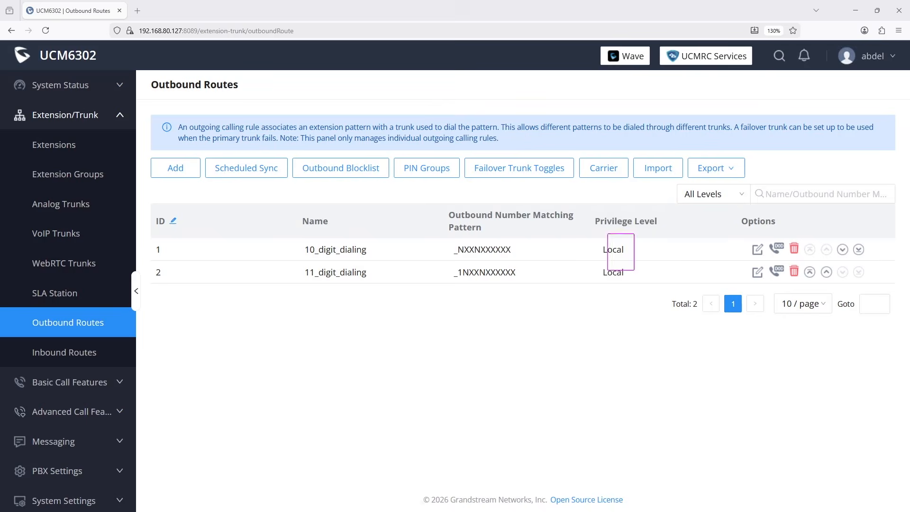
Switch extension 1007's call privilege from Local to Internal and save it.
{"action": "left_click", "coordinate": [53, 146]}
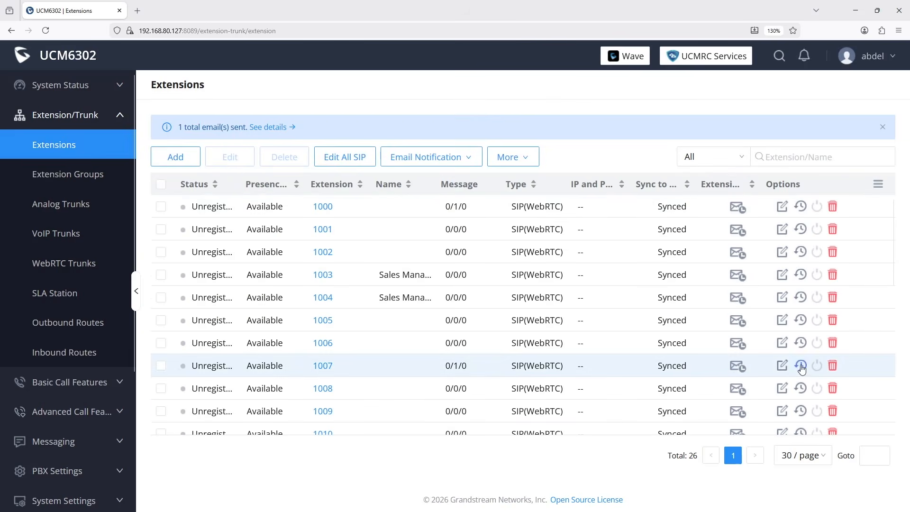
{"action": "left_click", "coordinate": [783, 365]}
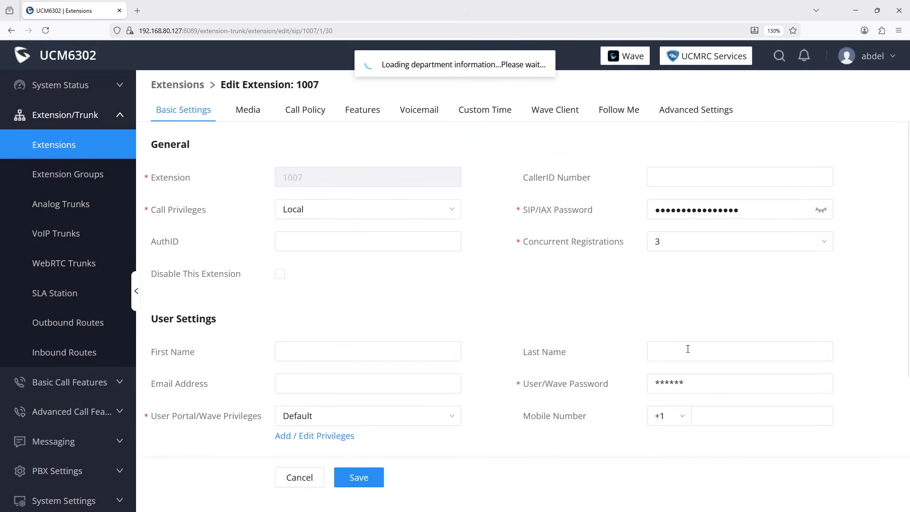
{"action": "left_click", "coordinate": [318, 210]}
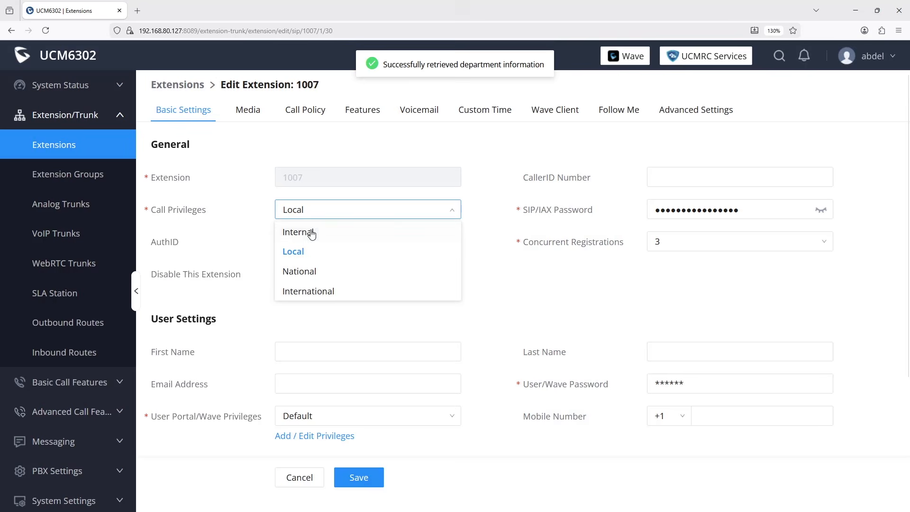
{"action": "left_click", "coordinate": [309, 232]}
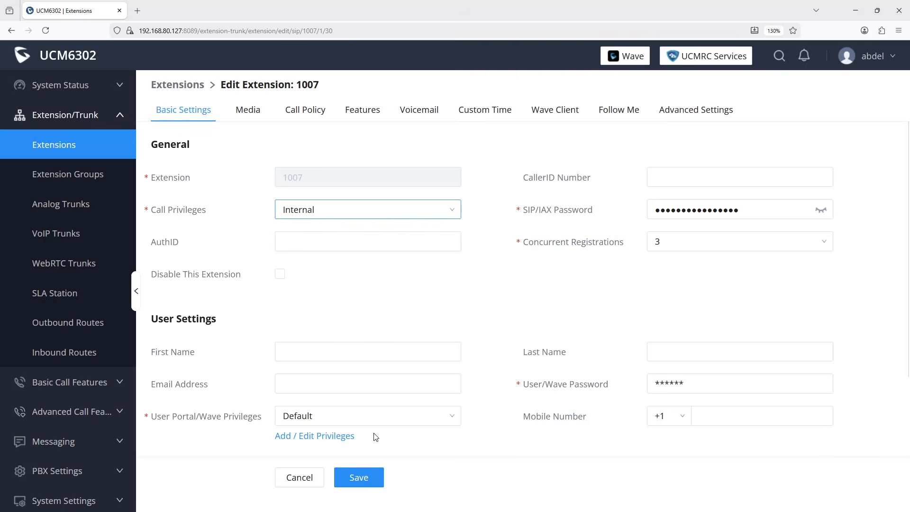
{"action": "left_click", "coordinate": [364, 478]}
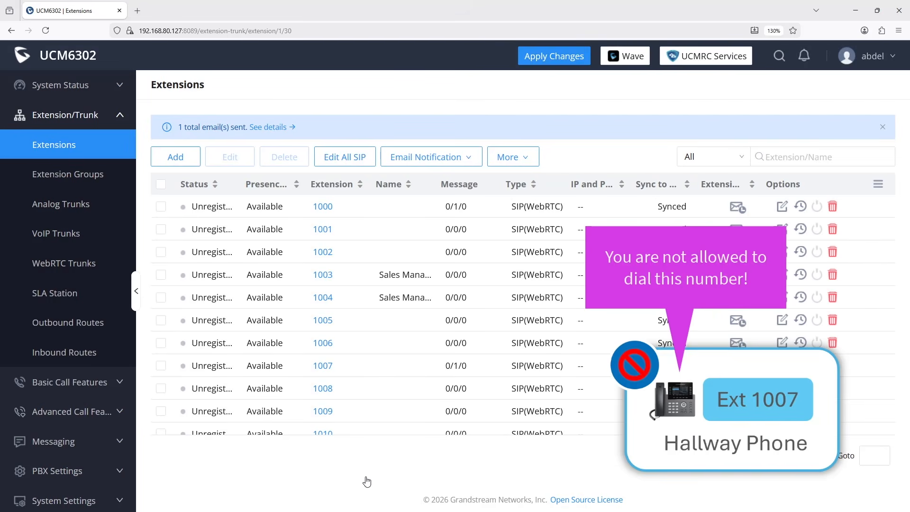
Expand the Advanced Call Features section in the sidebar.
{"action": "left_click", "coordinate": [75, 412]}
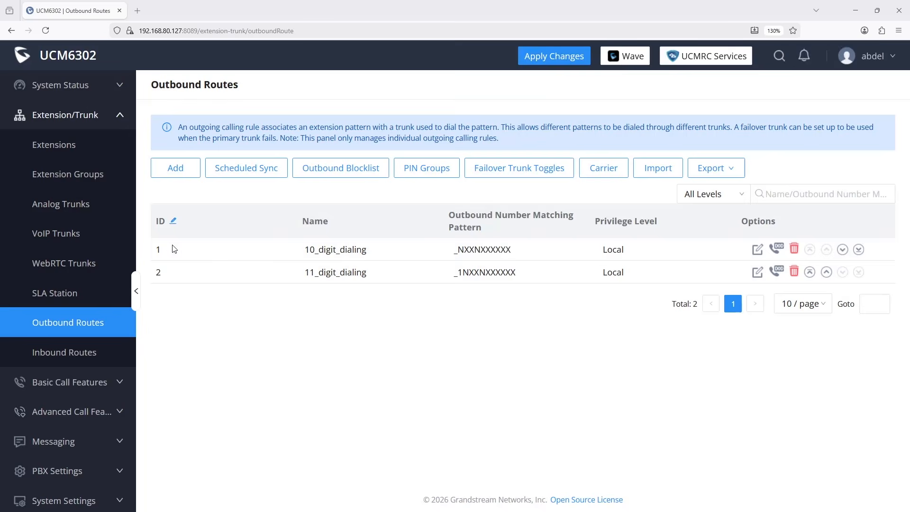
Start a new outbound route named International_calling with pattern _0.
{"action": "left_click", "coordinate": [174, 168]}
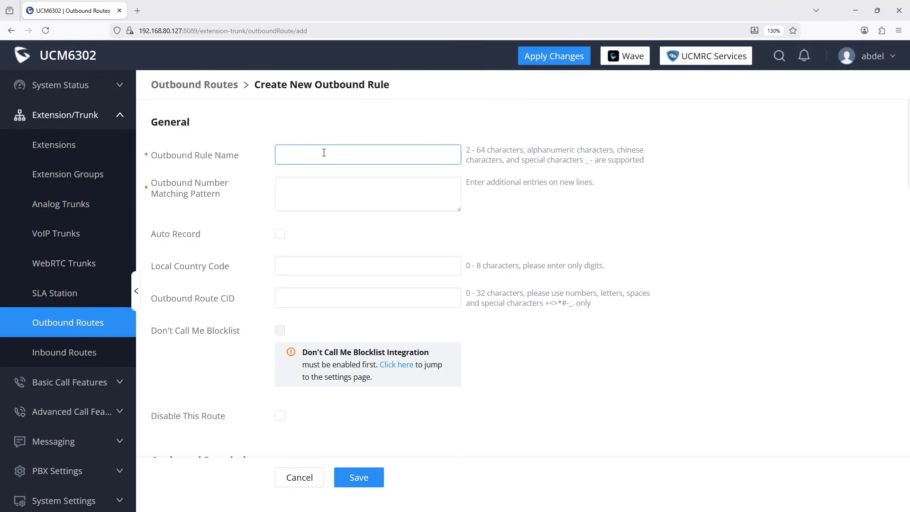
{"action": "type", "text": "International_calling"}
{"action": "left_click", "coordinate": [301, 190]}
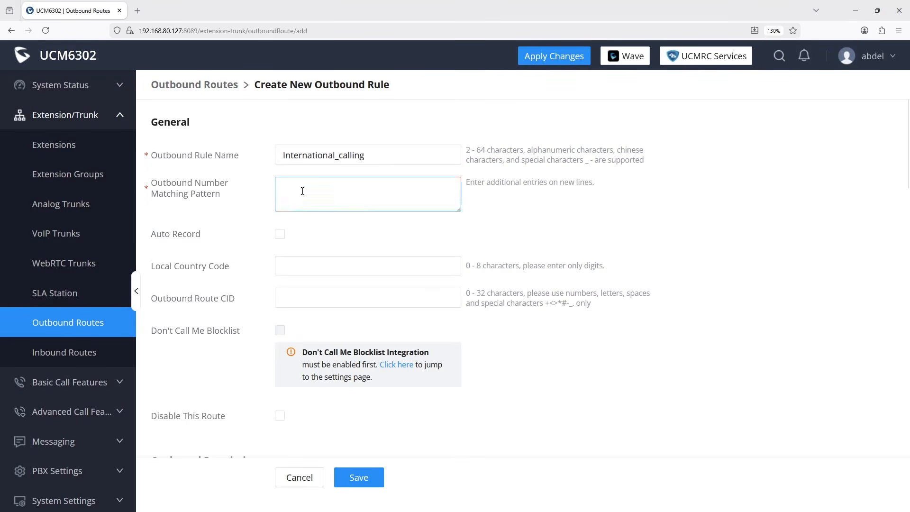
{"action": "type", "text": "_011x."}
{"action": "scroll", "coordinate": [502, 391], "scroll_direction": "down", "scroll_amount": 3}
{"action": "scroll", "coordinate": [501, 391], "scroll_direction": "down", "scroll_amount": 3}
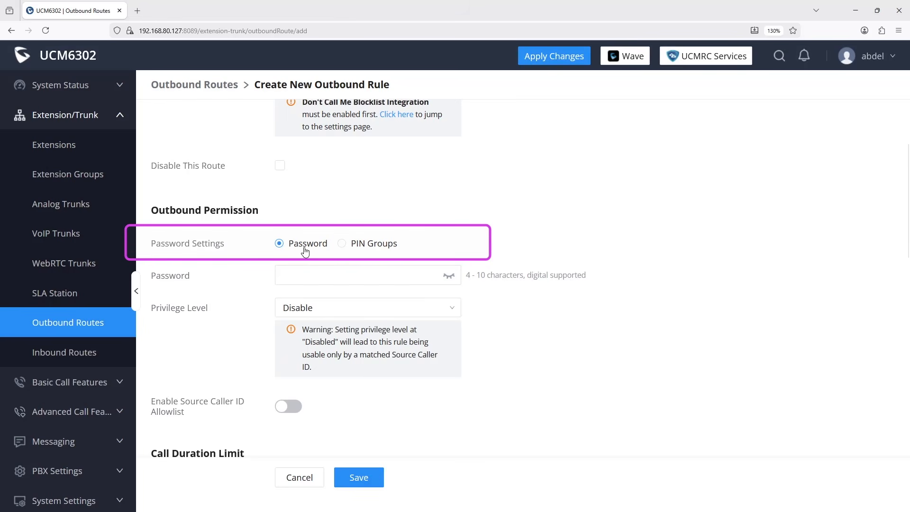
Enter a route password, then switch permission to PIN Groups and request the PIN Groups page.
{"action": "left_click", "coordinate": [297, 274]}
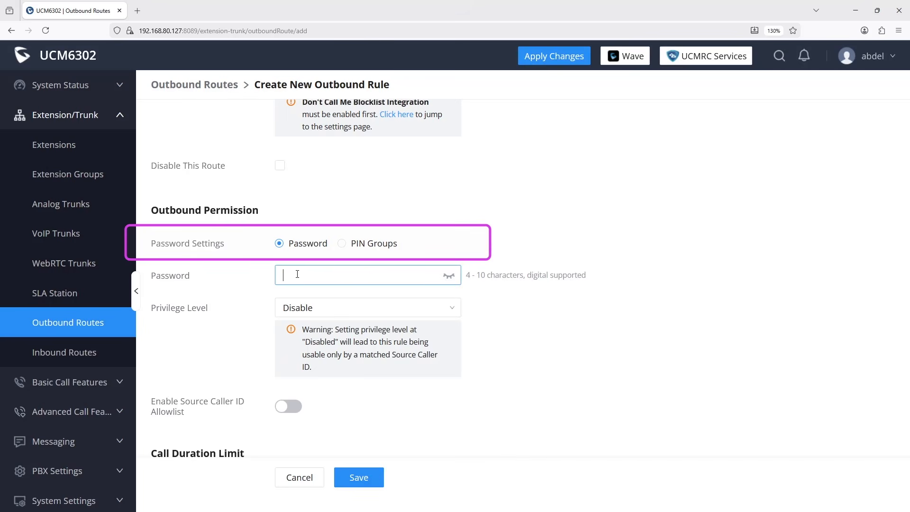
{"action": "left_click", "coordinate": [342, 244]}
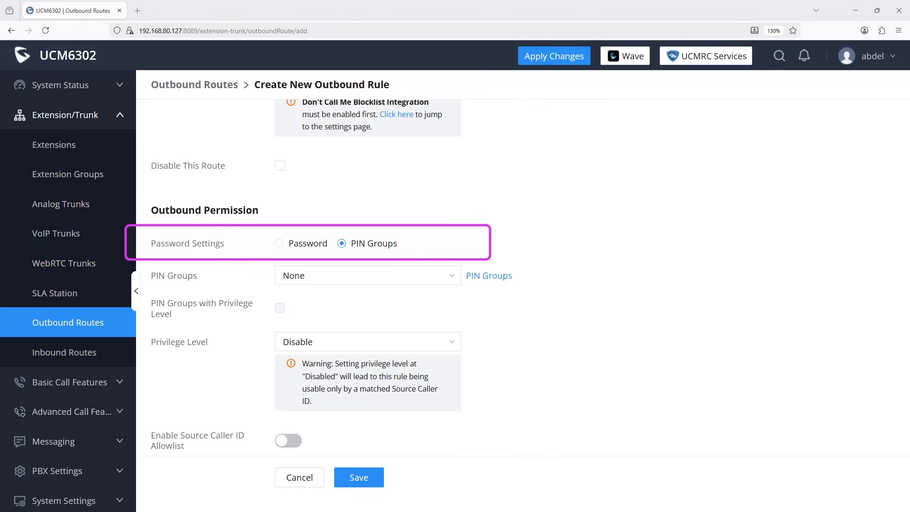
{"action": "left_click", "coordinate": [334, 284]}
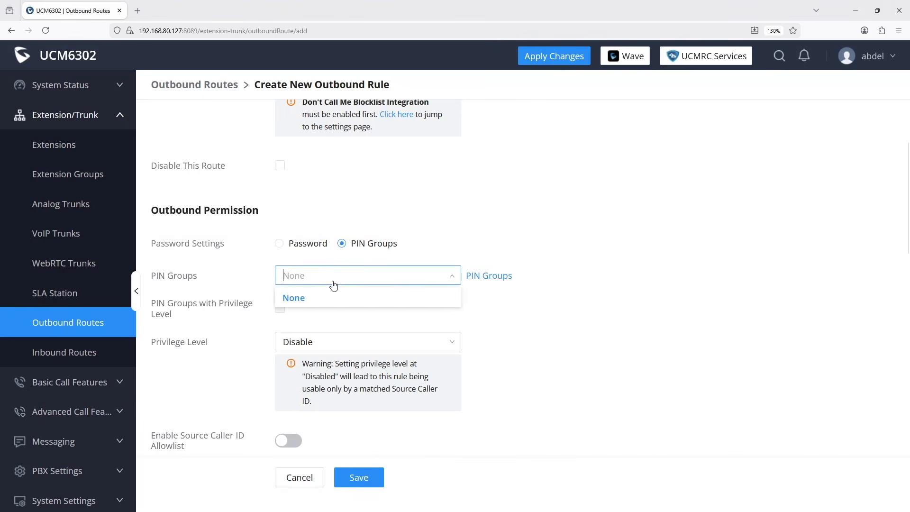
{"action": "left_click", "coordinate": [493, 276]}
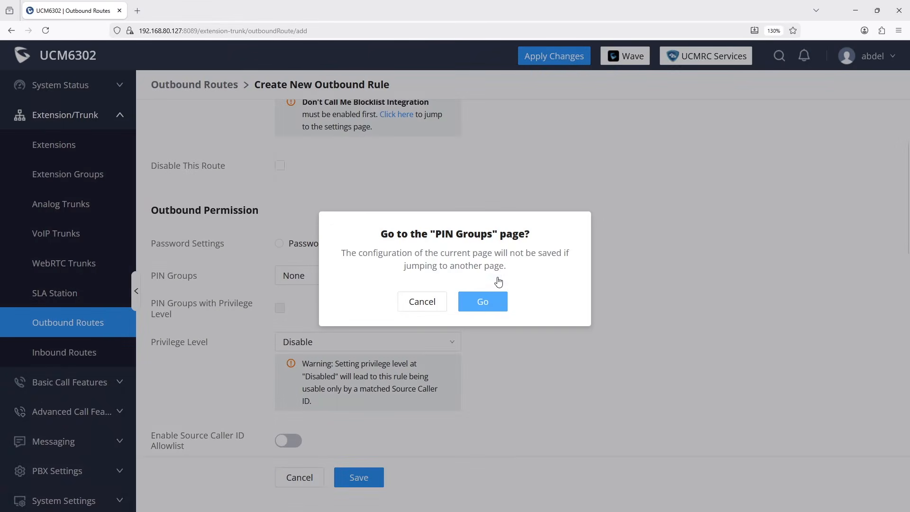
Create a PIN group named Sales_managers with Record in CDR enabled.
{"action": "left_click", "coordinate": [488, 305]}
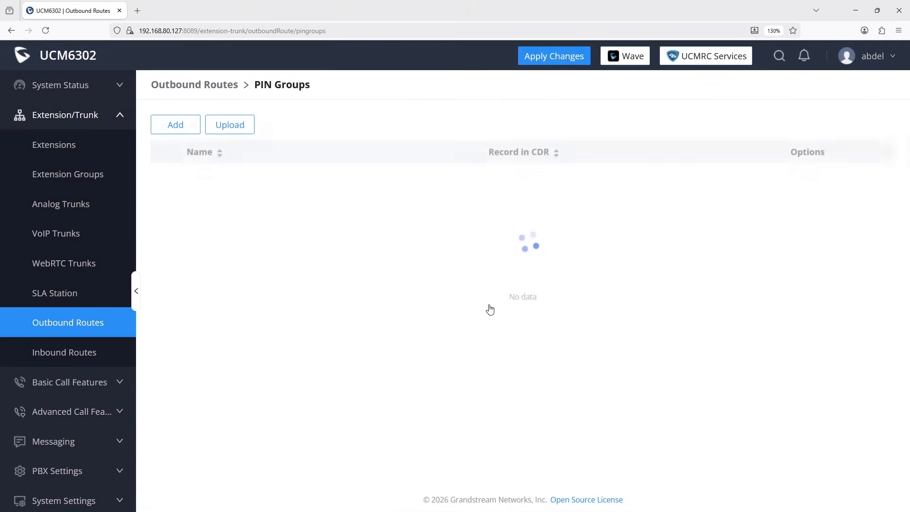
{"action": "left_click", "coordinate": [179, 129]}
{"action": "type", "text": "Sales_managers"}
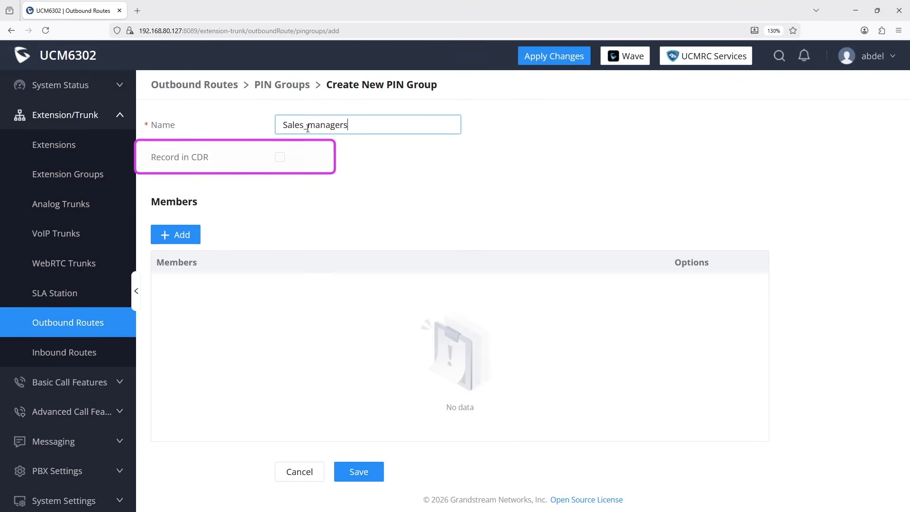
{"action": "left_click", "coordinate": [281, 159]}
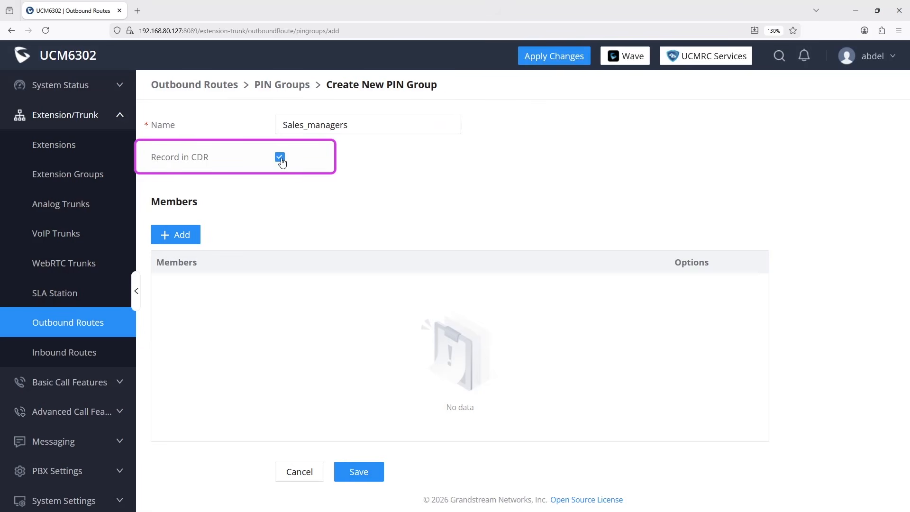
Add a first member to the group with its PIN and name.
{"action": "left_click", "coordinate": [184, 237]}
{"action": "left_click", "coordinate": [298, 235]}
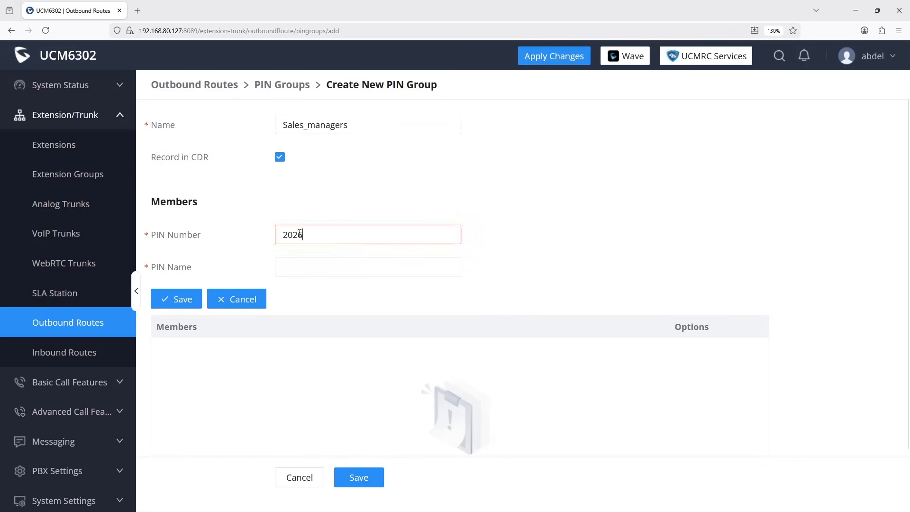
{"action": "key", "text": "Tab"}
{"action": "left_click", "coordinate": [182, 303]}
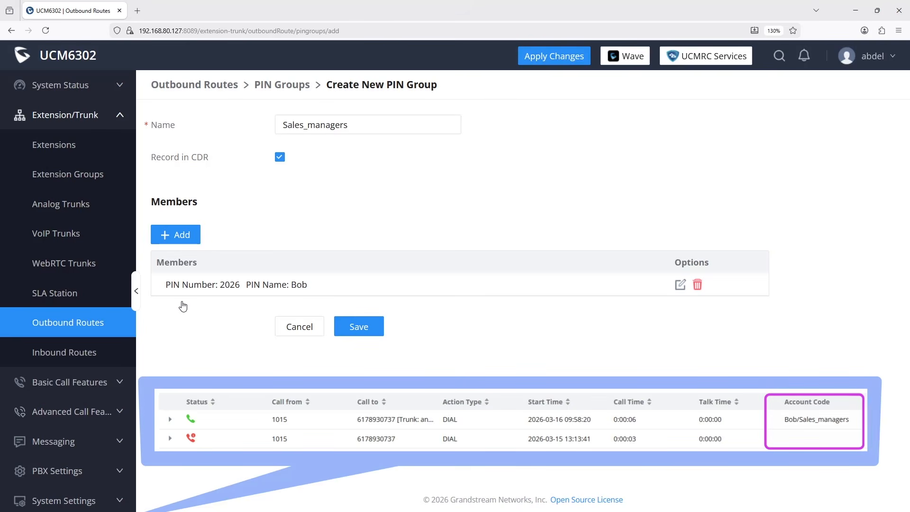
Add a second member with its PIN and name, save Sales_managers, and return to Outbound Routes.
{"action": "left_click", "coordinate": [183, 236]}
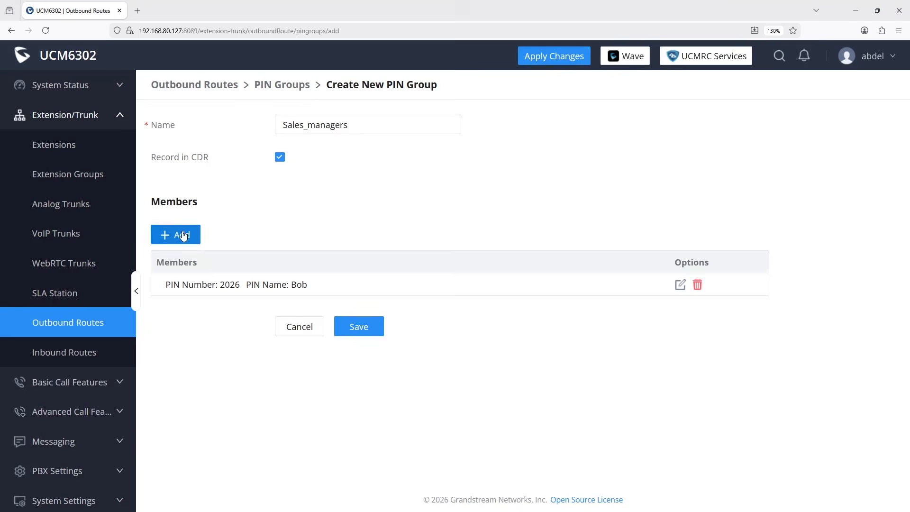
{"action": "key", "text": "Tab"}
{"action": "type", "text": "Alice"}
{"action": "left_click", "coordinate": [176, 299]}
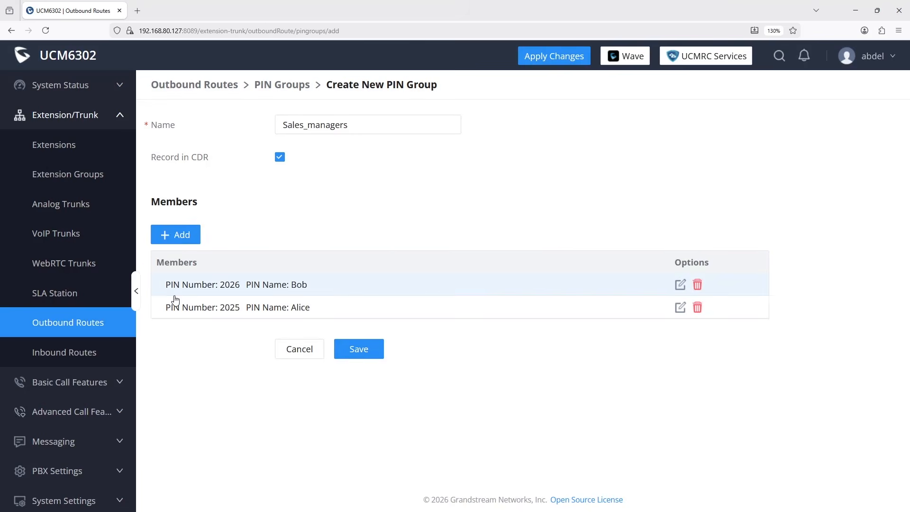
{"action": "left_click", "coordinate": [356, 348]}
{"action": "left_click", "coordinate": [83, 327]}
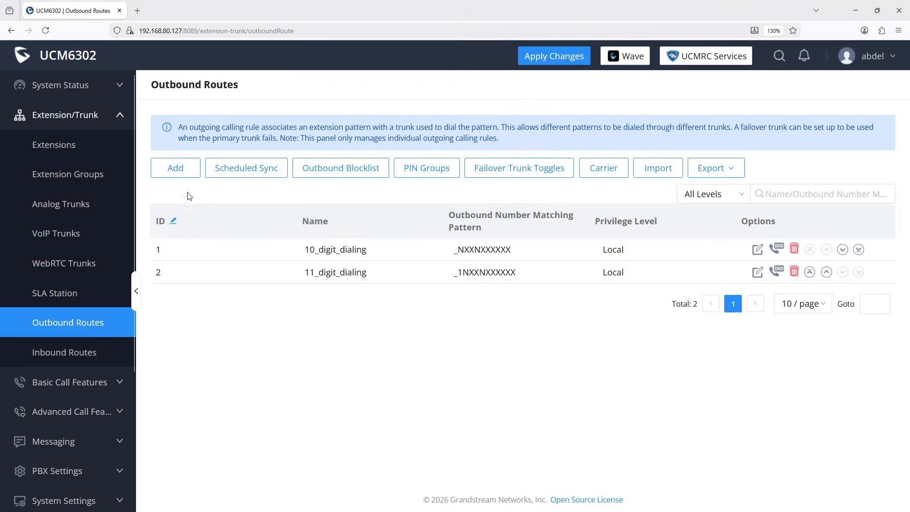
Start a new outbound route named International_calling with pattern _011X.
{"action": "left_click", "coordinate": [175, 169]}
{"action": "left_click", "coordinate": [319, 156]}
{"action": "type", "text": "International_calling"}
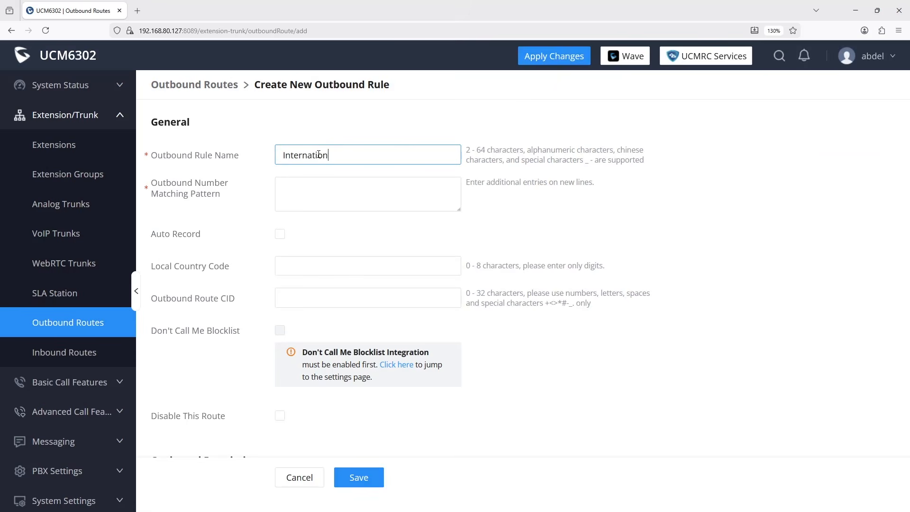
{"action": "left_click", "coordinate": [297, 192]}
{"action": "type", "text": "_011X."}
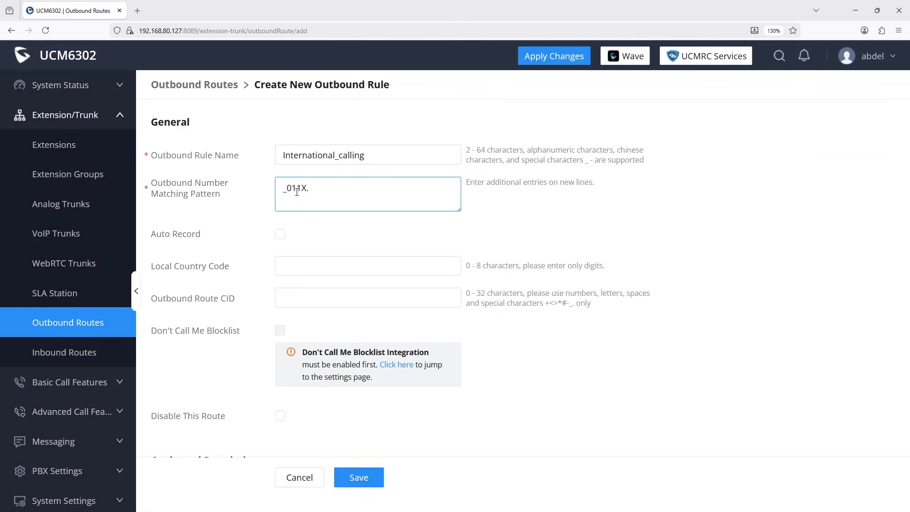
{"action": "scroll", "coordinate": [315, 301], "scroll_direction": "down", "scroll_amount": 5}
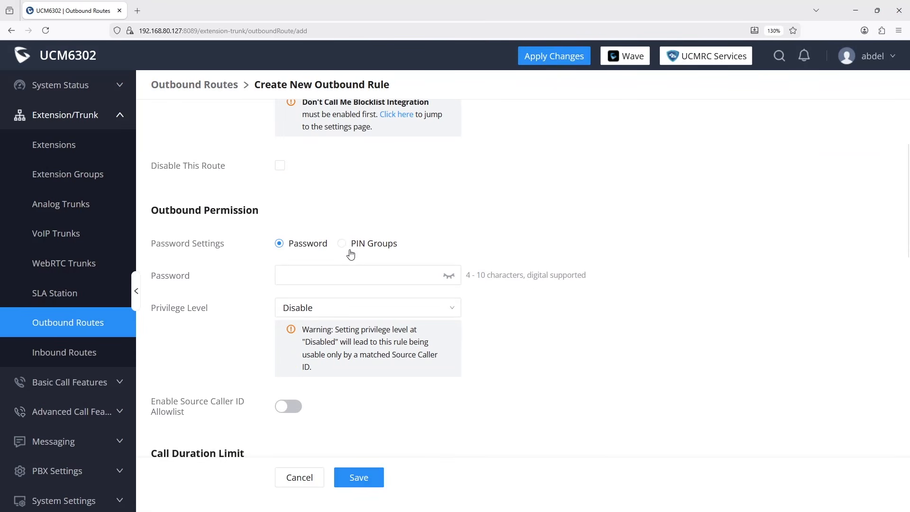
Restrict the route to the Sales_managers PIN group with International privilege level.
{"action": "left_click", "coordinate": [342, 244]}
{"action": "left_click", "coordinate": [332, 277]}
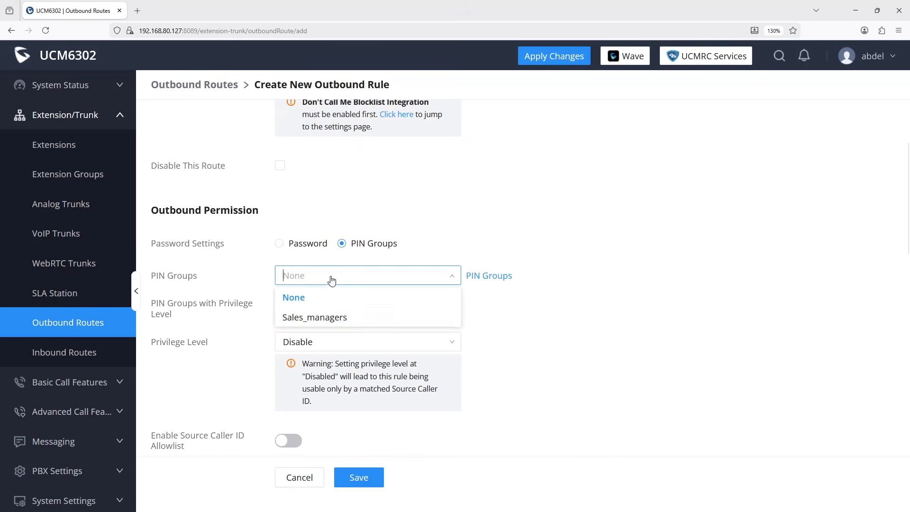
{"action": "left_click", "coordinate": [367, 318]}
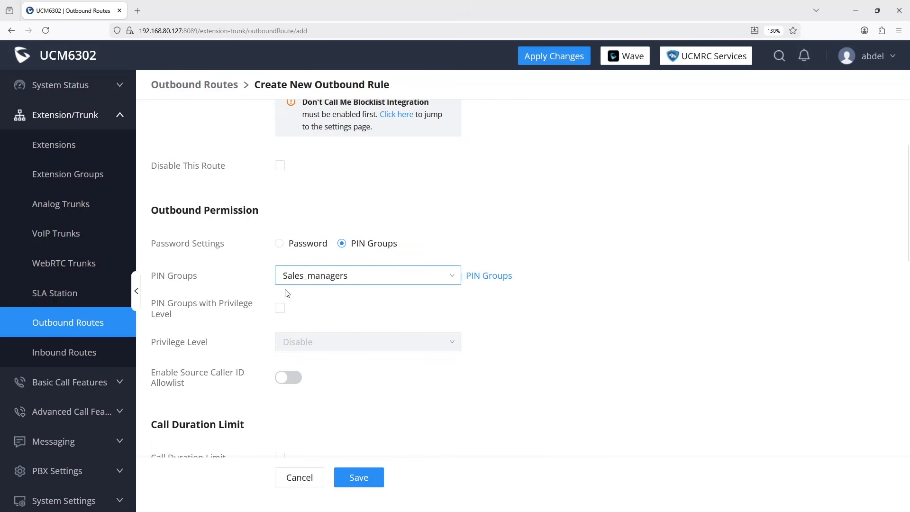
{"action": "left_click", "coordinate": [281, 310]}
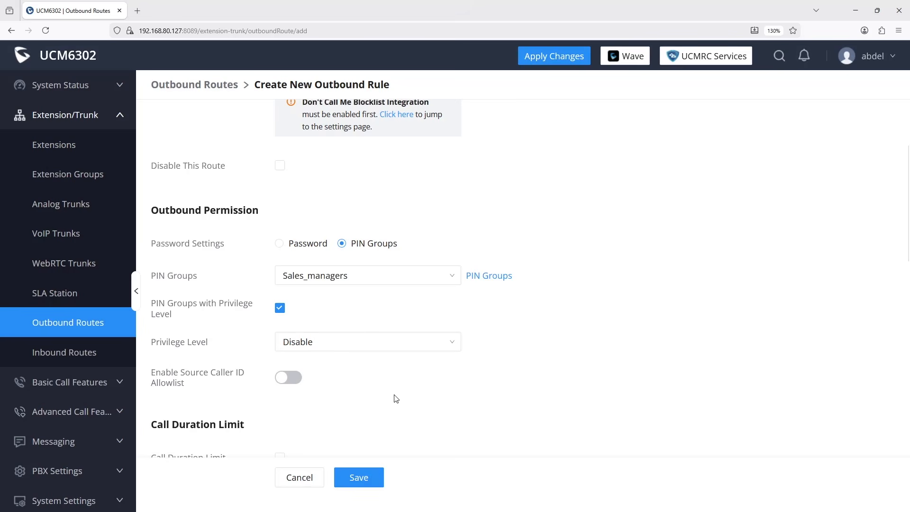
{"action": "left_click", "coordinate": [350, 348]}
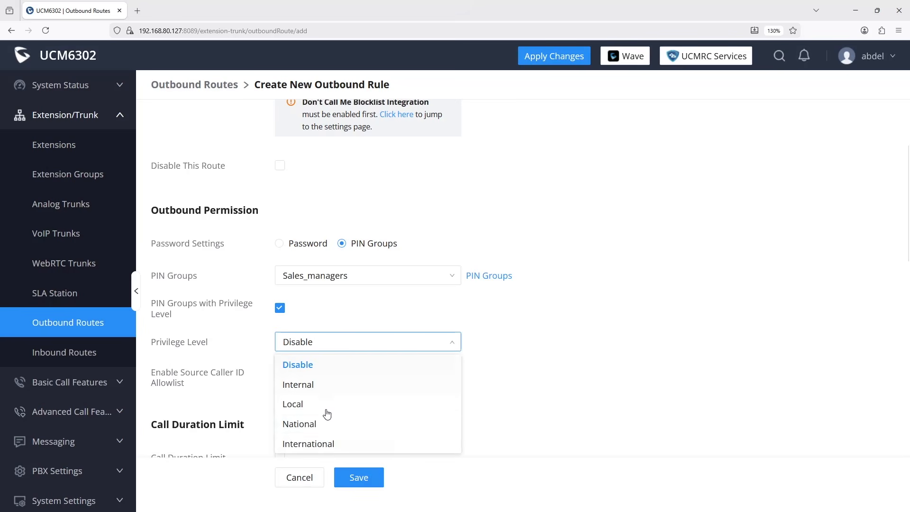
{"action": "left_click", "coordinate": [324, 446]}
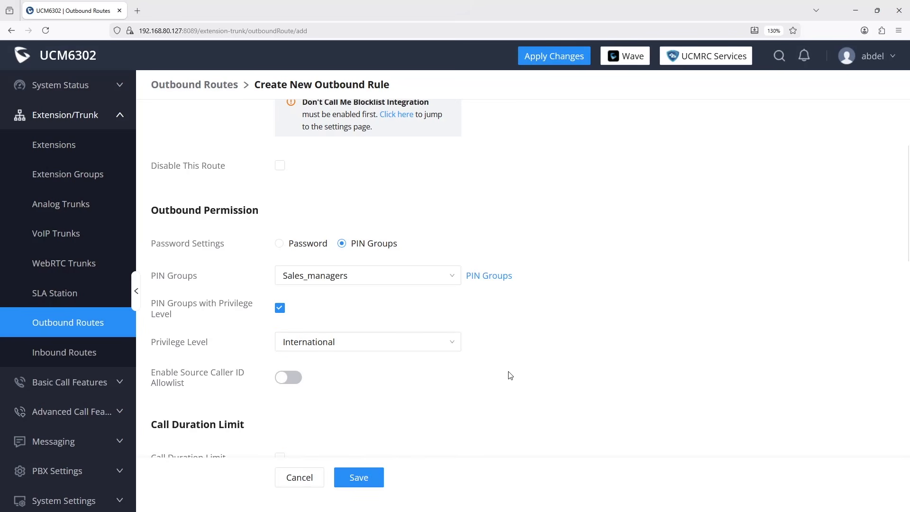
Route the calls over SIP_trunk and save the new rule.
{"action": "scroll", "coordinate": [509, 375], "scroll_direction": "down", "scroll_amount": 5}
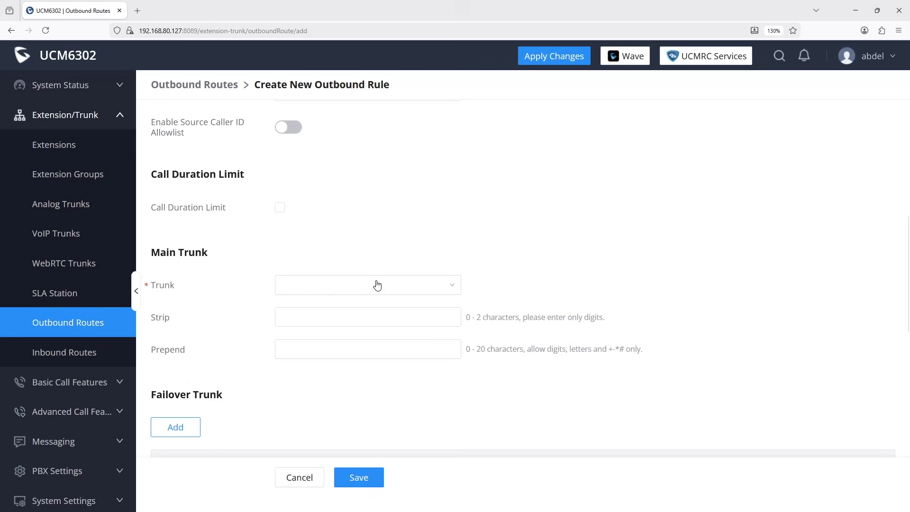
{"action": "left_click", "coordinate": [374, 284]}
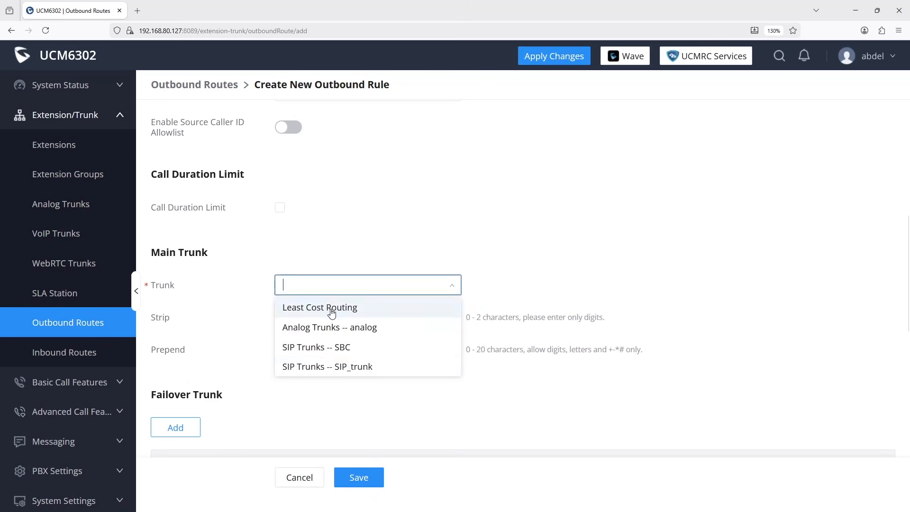
{"action": "left_click", "coordinate": [340, 368]}
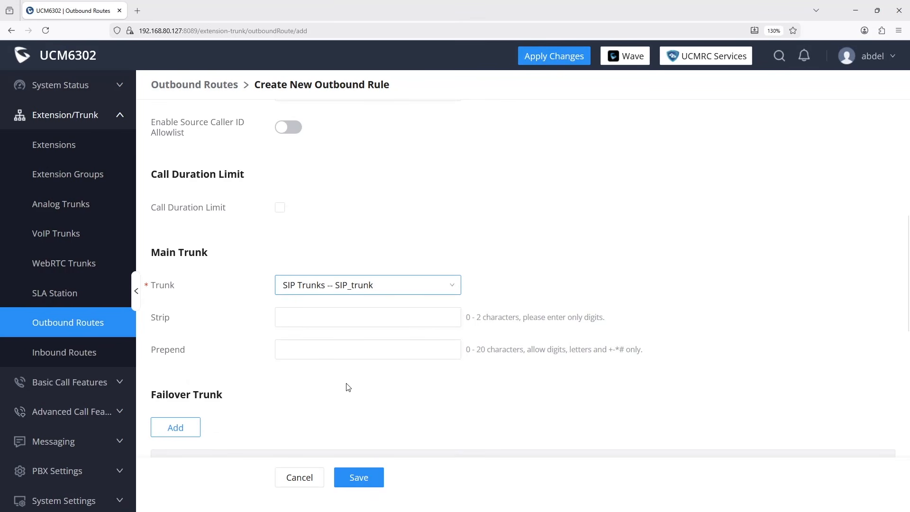
{"action": "left_click", "coordinate": [360, 478]}
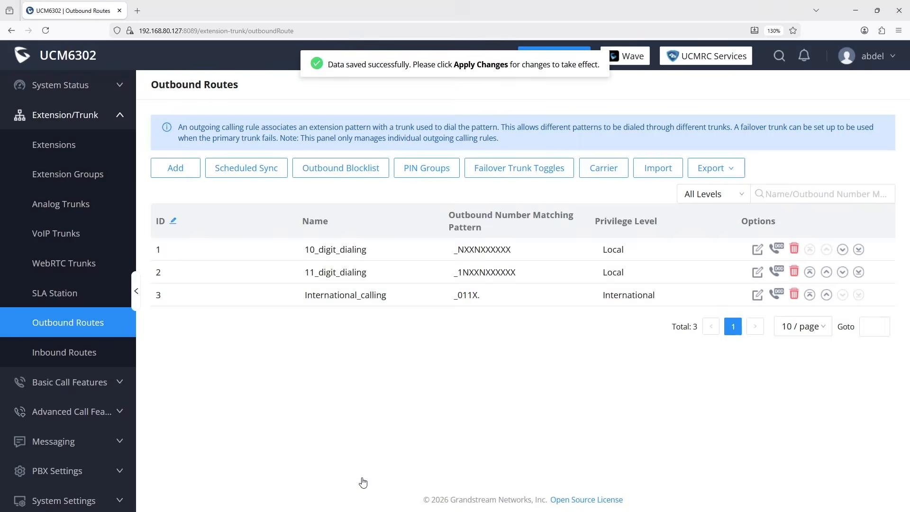
Batch-edit extensions 1003 and 1004 to International call privileges and save.
{"action": "left_click", "coordinate": [68, 150]}
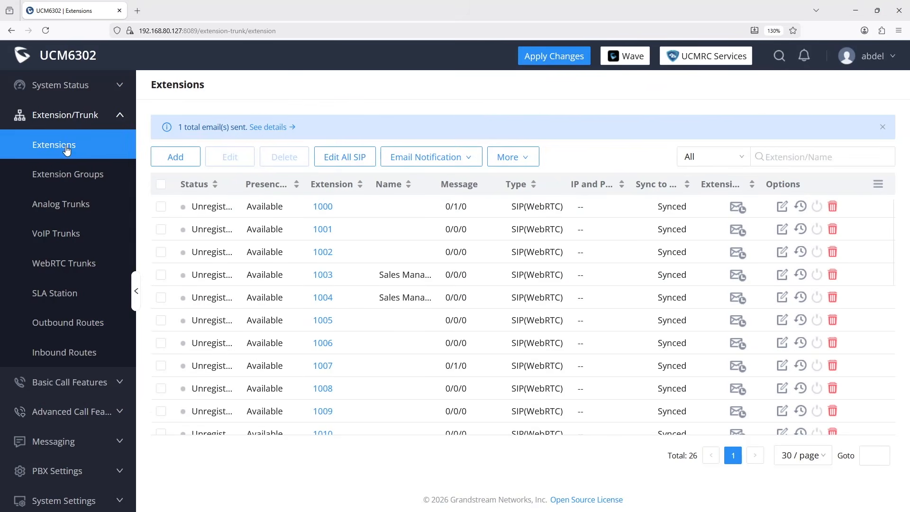
{"action": "left_click", "coordinate": [161, 275]}
{"action": "left_click", "coordinate": [160, 297]}
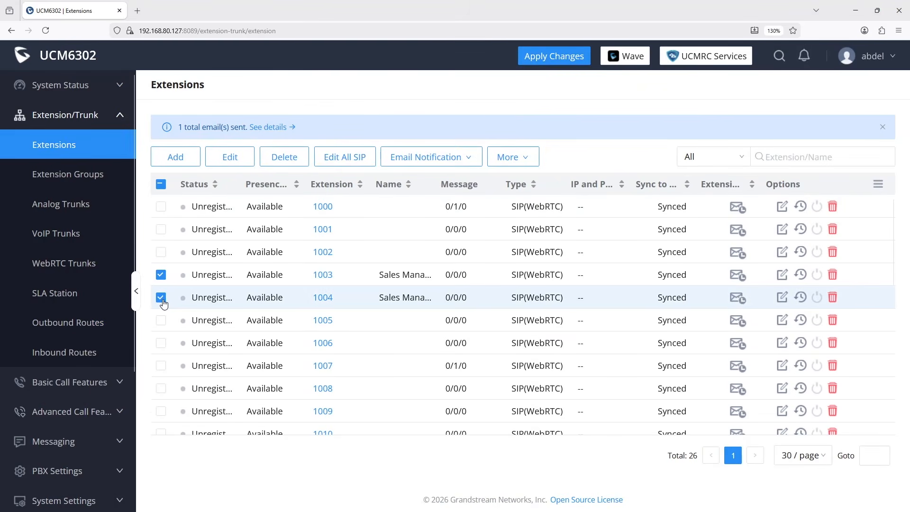
{"action": "left_click", "coordinate": [230, 160]}
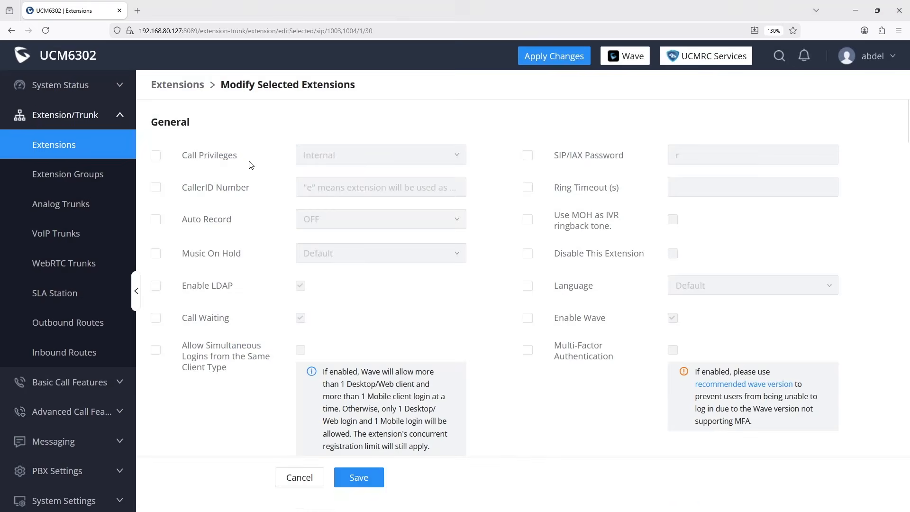
{"action": "left_click", "coordinate": [156, 155]}
{"action": "left_click", "coordinate": [305, 155]}
{"action": "left_click", "coordinate": [306, 236]}
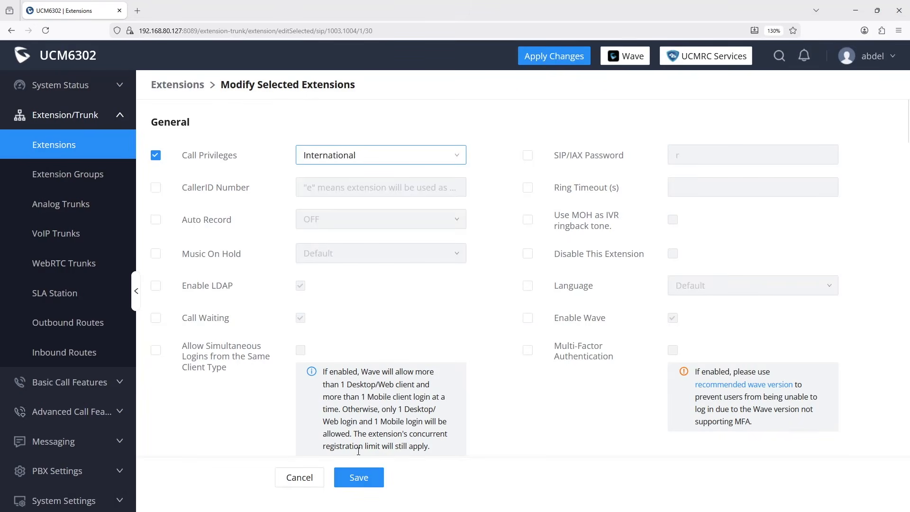
{"action": "left_click", "coordinate": [367, 480]}
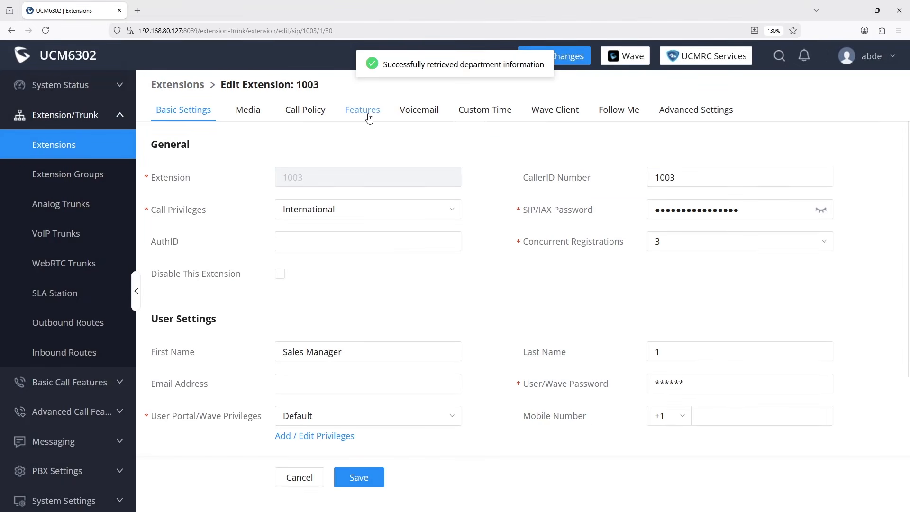
Set extension 1003 to skip trunk authentication time-based, during Office Time only, and save.
{"action": "left_click", "coordinate": [369, 119]}
{"action": "scroll", "coordinate": [449, 313], "scroll_direction": "down", "scroll_amount": 10}
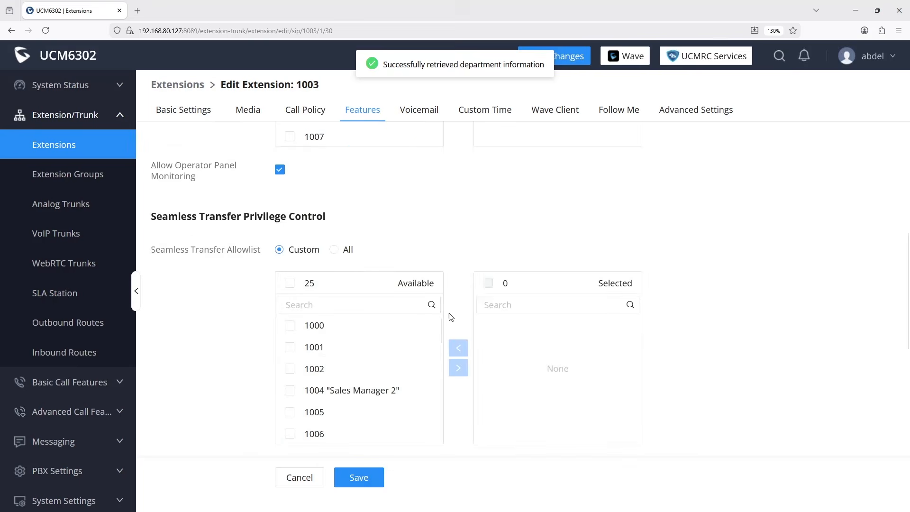
{"action": "scroll", "coordinate": [449, 313], "scroll_direction": "down", "scroll_amount": 2}
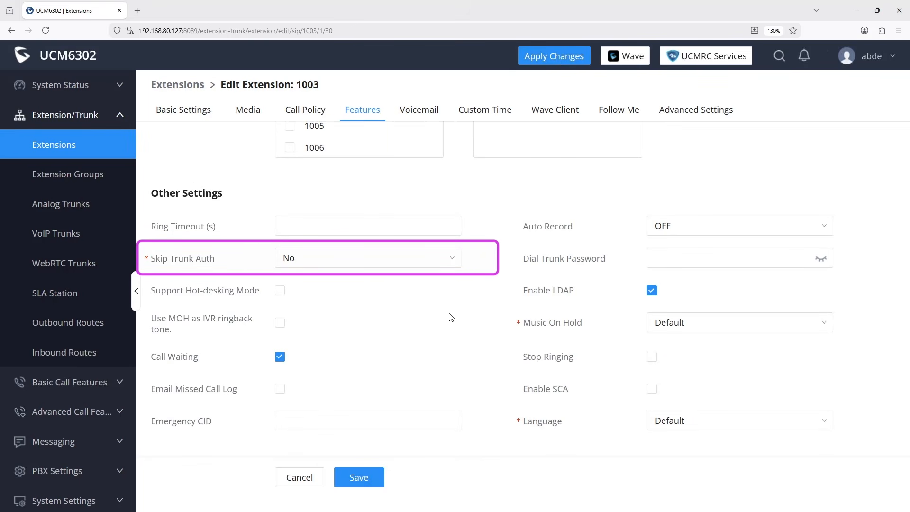
{"action": "left_click", "coordinate": [454, 262]}
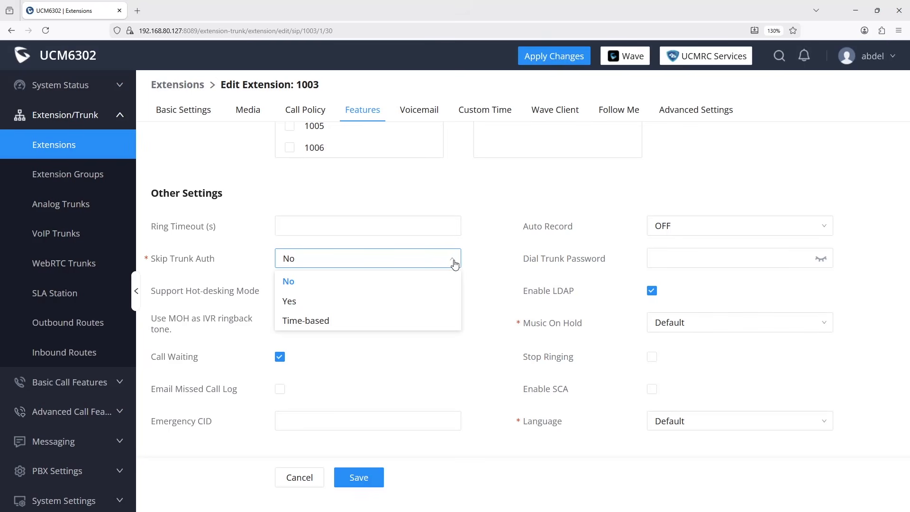
{"action": "left_click", "coordinate": [305, 322]}
{"action": "left_click", "coordinate": [318, 293]}
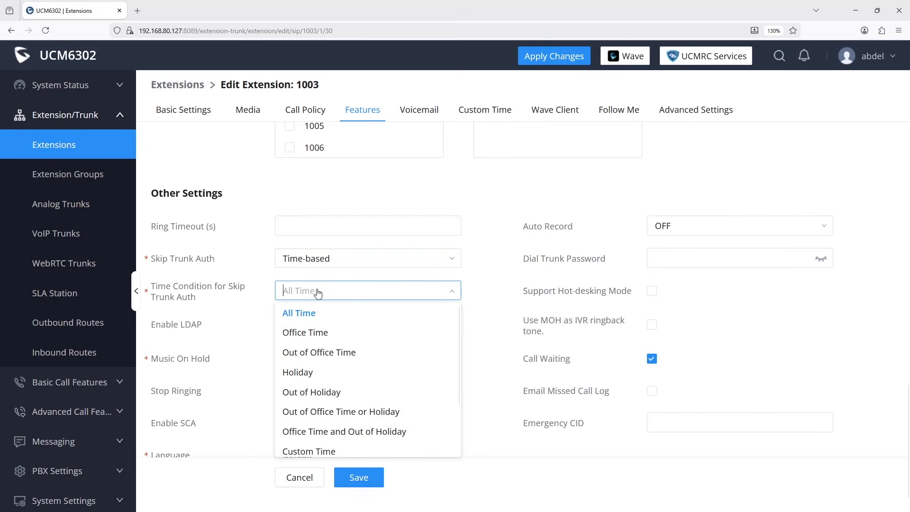
{"action": "left_click", "coordinate": [321, 335]}
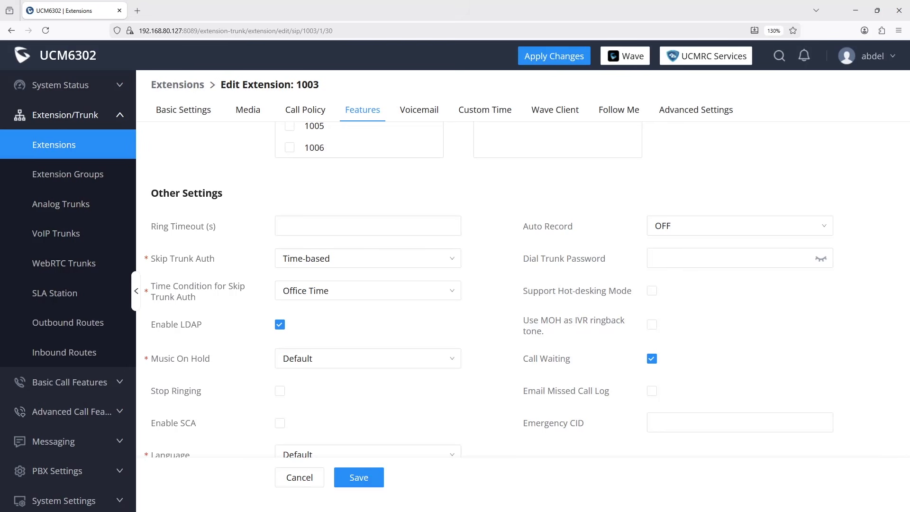
{"action": "left_click", "coordinate": [359, 477]}
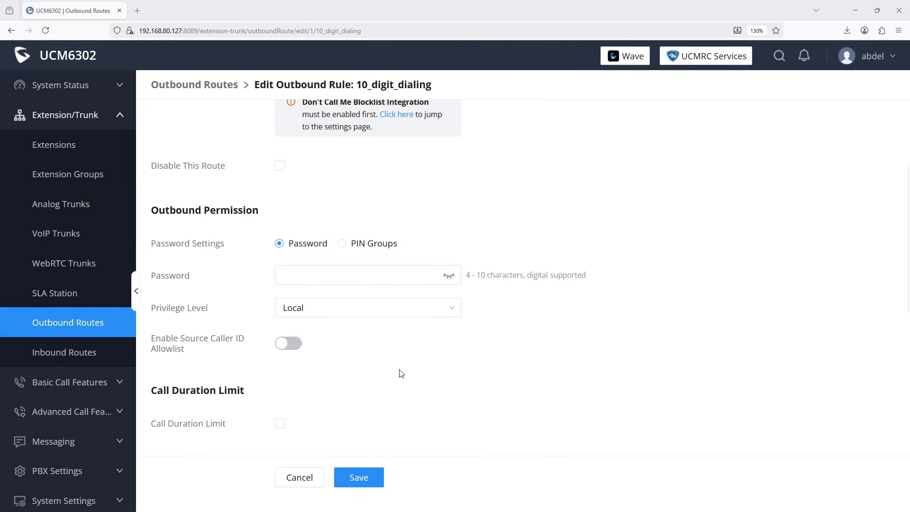
Enable the source caller ID allowlist and allowlist extensions 1003 and 1004.
{"action": "left_click", "coordinate": [294, 344]}
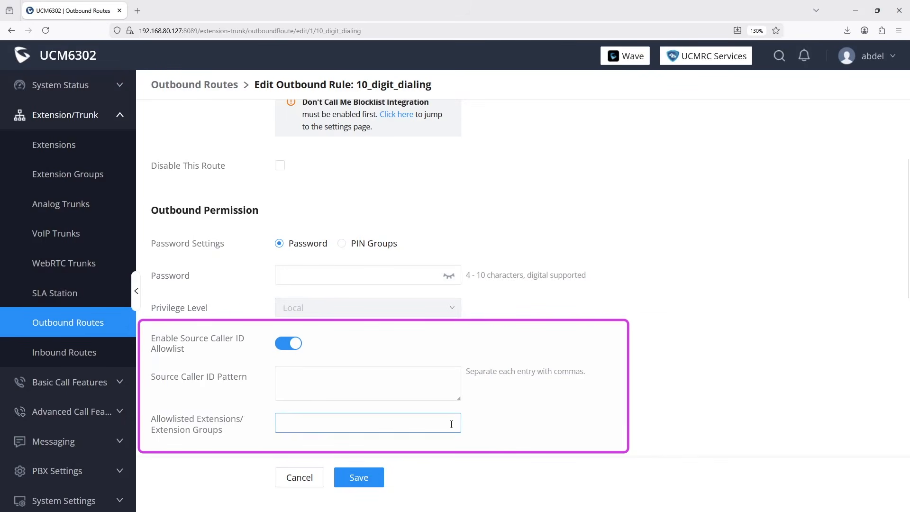
{"action": "scroll", "coordinate": [515, 426], "scroll_direction": "down", "scroll_amount": 2}
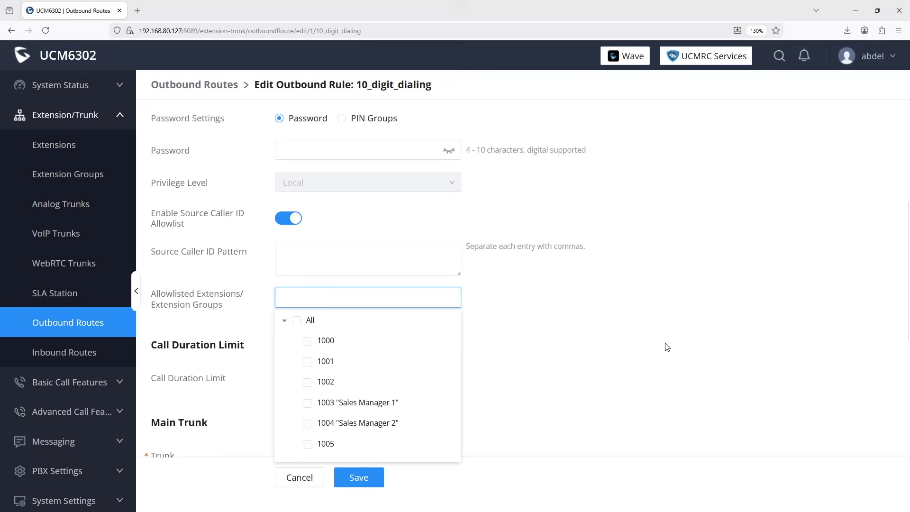
{"action": "left_click", "coordinate": [307, 404]}
{"action": "left_click", "coordinate": [307, 425]}
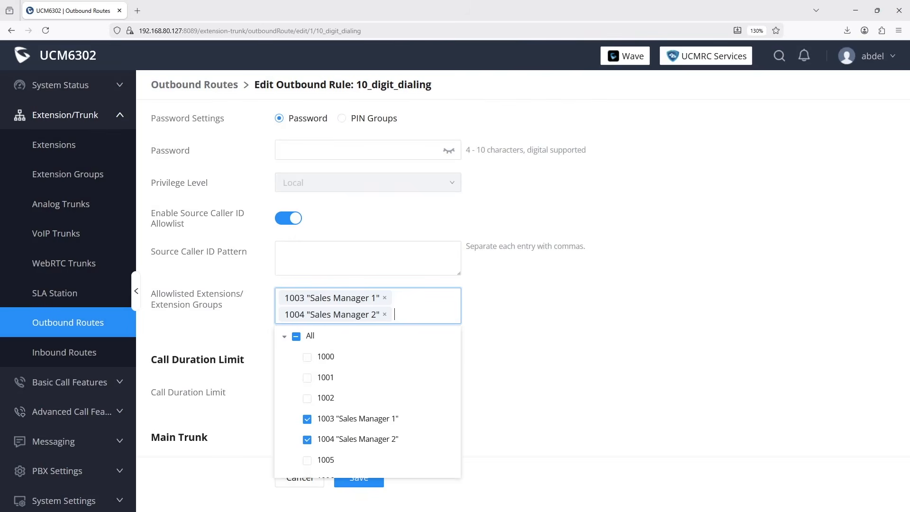
Enter the outbound route caller ID number.
{"action": "scroll", "coordinate": [528, 411], "scroll_direction": "up", "scroll_amount": 5}
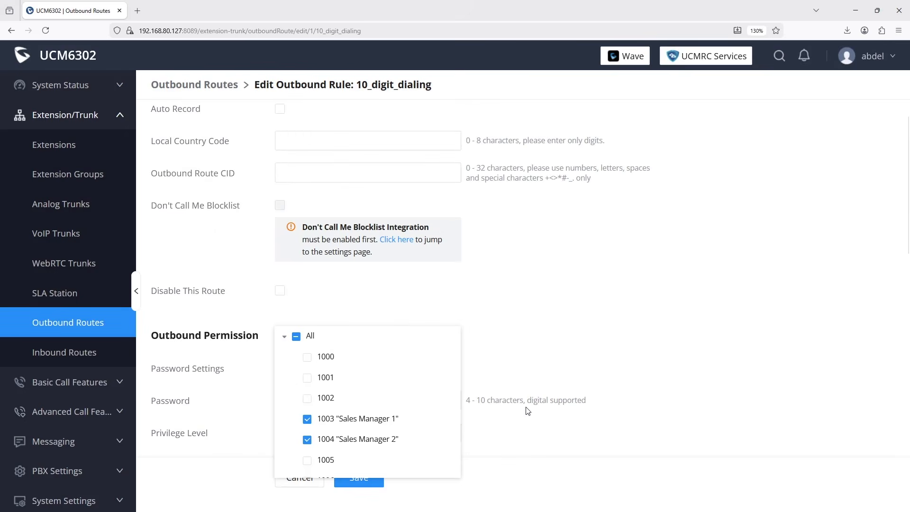
{"action": "left_click", "coordinate": [310, 172]}
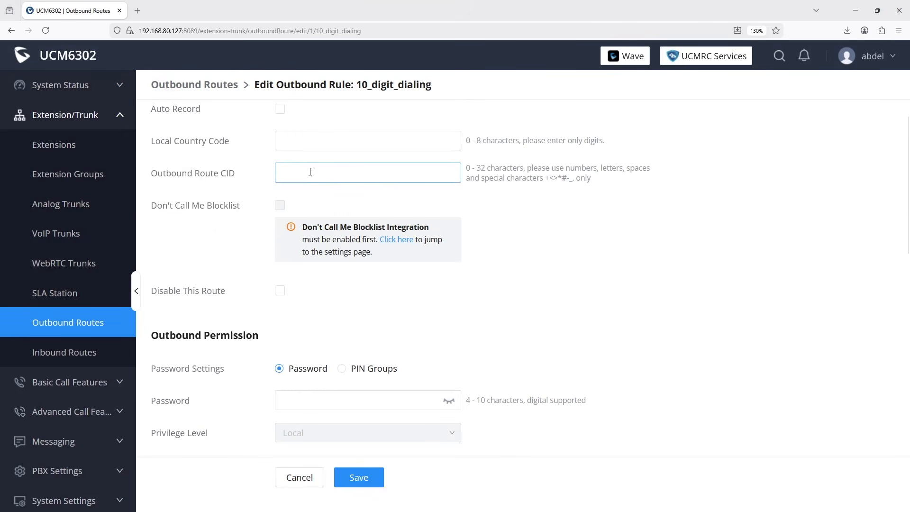
{"action": "type", "text": "1234560002"}
{"action": "scroll", "coordinate": [475, 310], "scroll_direction": "down", "scroll_amount": 5}
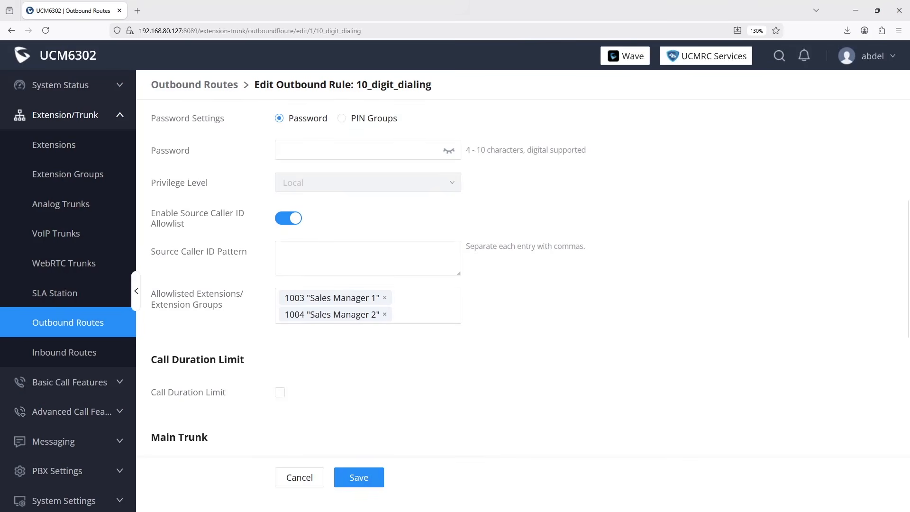
Enter 2xxx as the source caller ID pattern.
{"action": "left_click", "coordinate": [297, 250]}
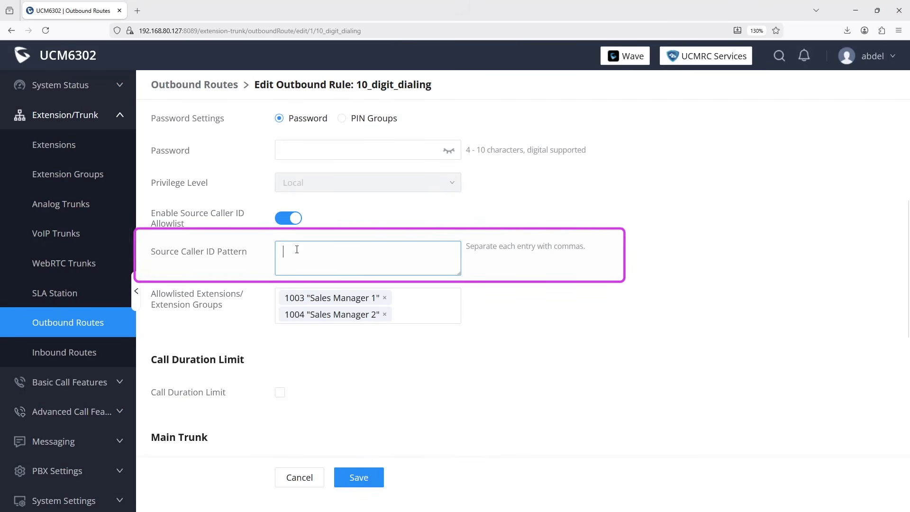
{"action": "type", "text": "2xxx"}
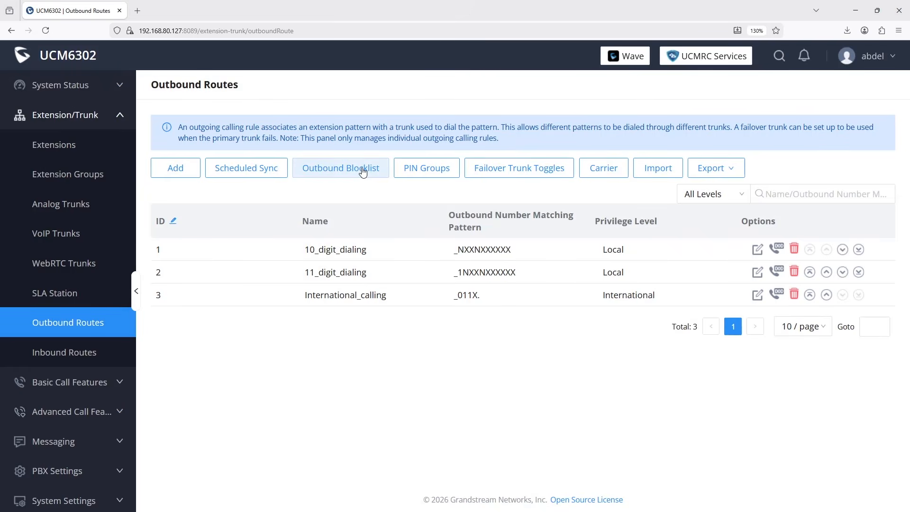
Open the outbound blocklist and expand the South America, Europe, Asia/Middle East, Africa and Oceania lists.
{"action": "left_click", "coordinate": [363, 168]}
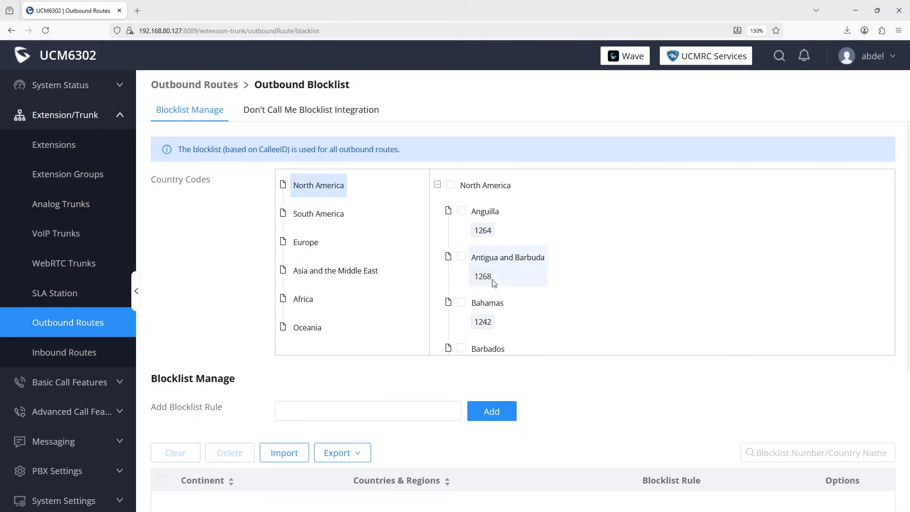
{"action": "scroll", "coordinate": [486, 275], "scroll_direction": "down", "scroll_amount": 12}
{"action": "left_click", "coordinate": [336, 218]}
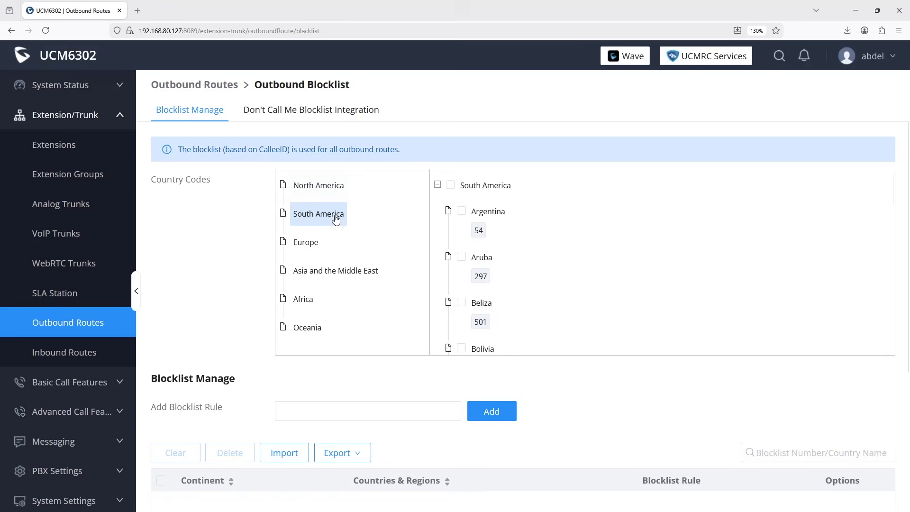
{"action": "left_click", "coordinate": [308, 242]}
{"action": "left_click", "coordinate": [324, 274]}
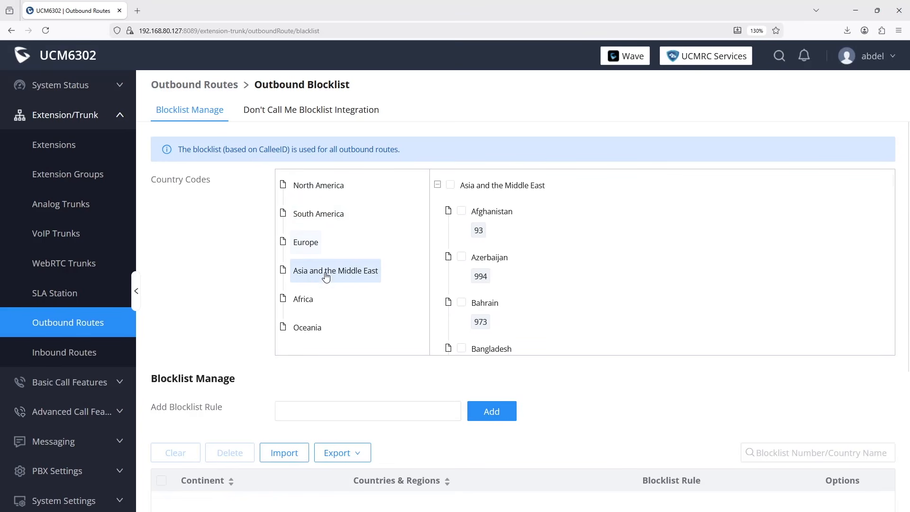
{"action": "left_click", "coordinate": [315, 304]}
{"action": "left_click", "coordinate": [314, 331]}
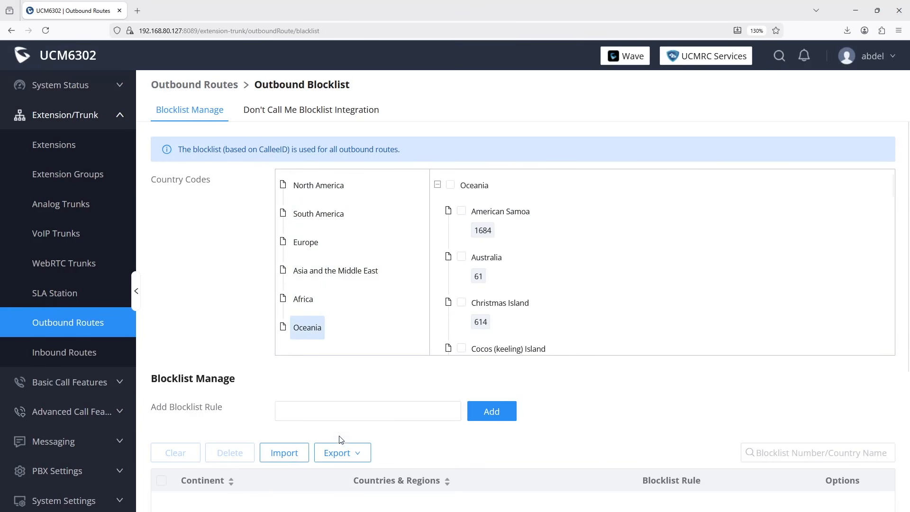
Add the custom blocklist rule 900XXXXXXX and go back to Outbound Routes.
{"action": "left_click", "coordinate": [333, 411]}
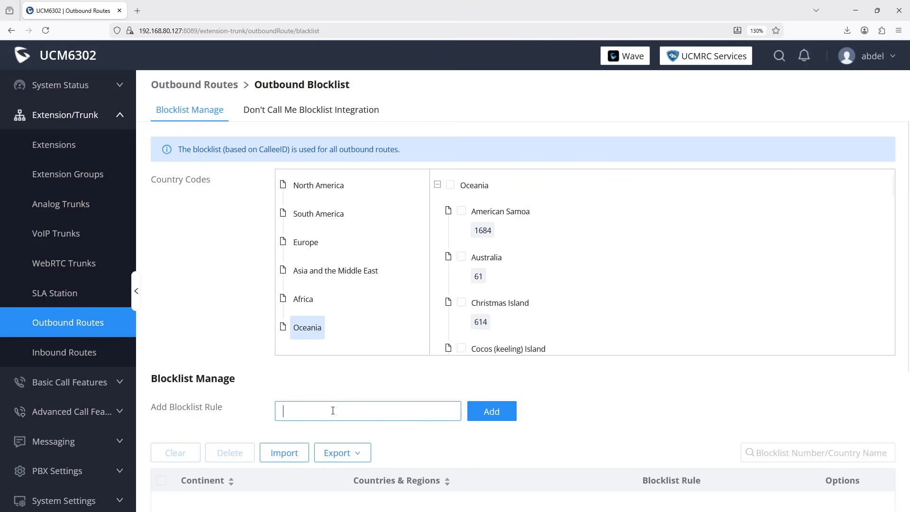
{"action": "type", "text": "900XX"}
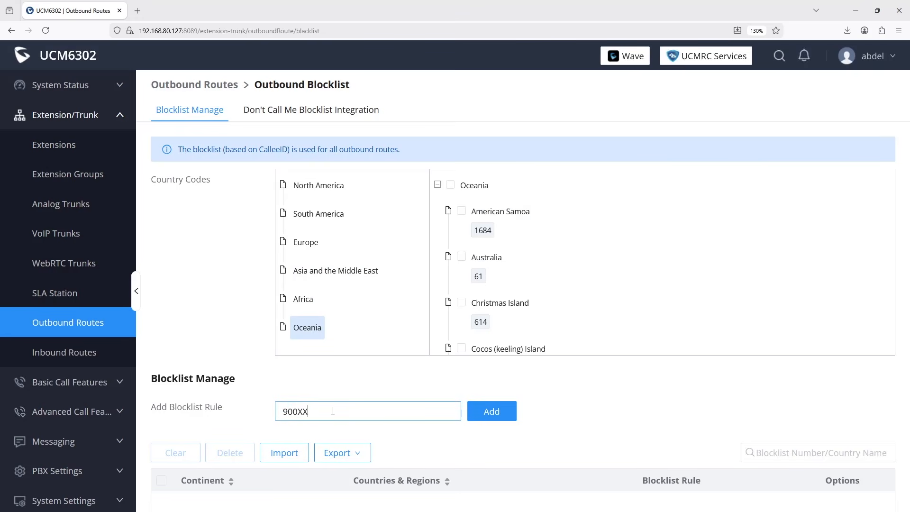
{"action": "type", "text": "XXXXX"}
{"action": "scroll", "coordinate": [600, 431], "scroll_direction": "down", "scroll_amount": 4}
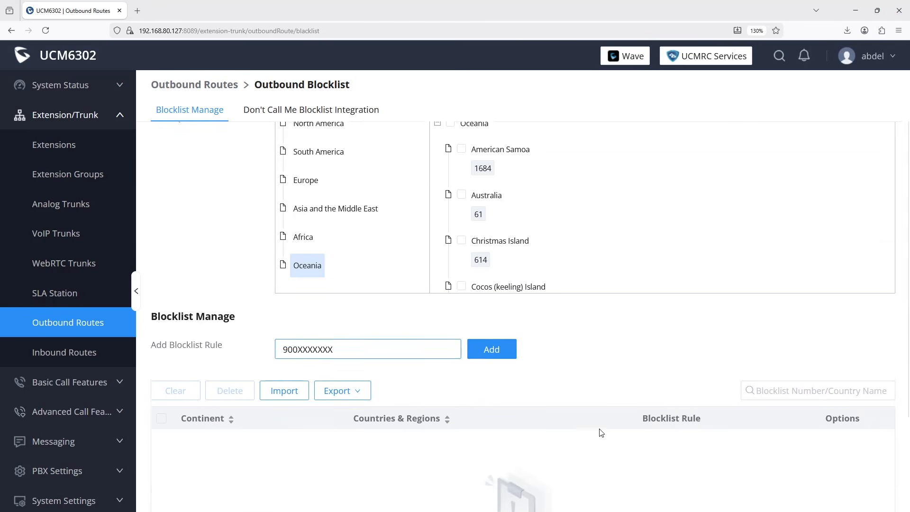
{"action": "left_click", "coordinate": [493, 230]}
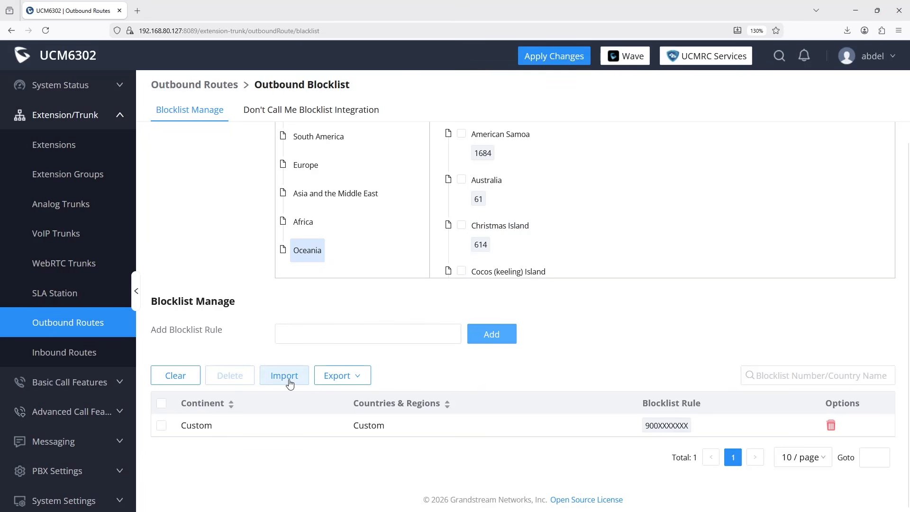
{"action": "scroll", "coordinate": [291, 384], "scroll_direction": "up", "scroll_amount": 2}
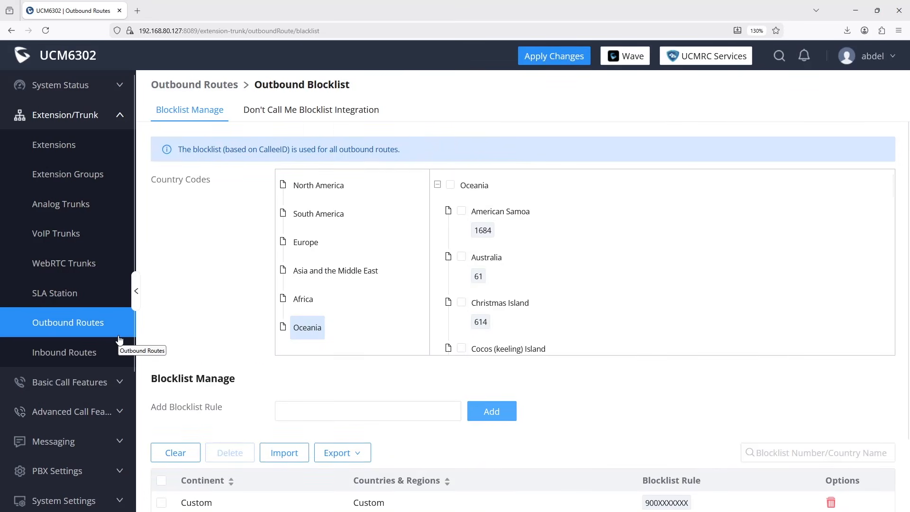
{"action": "left_click", "coordinate": [60, 324]}
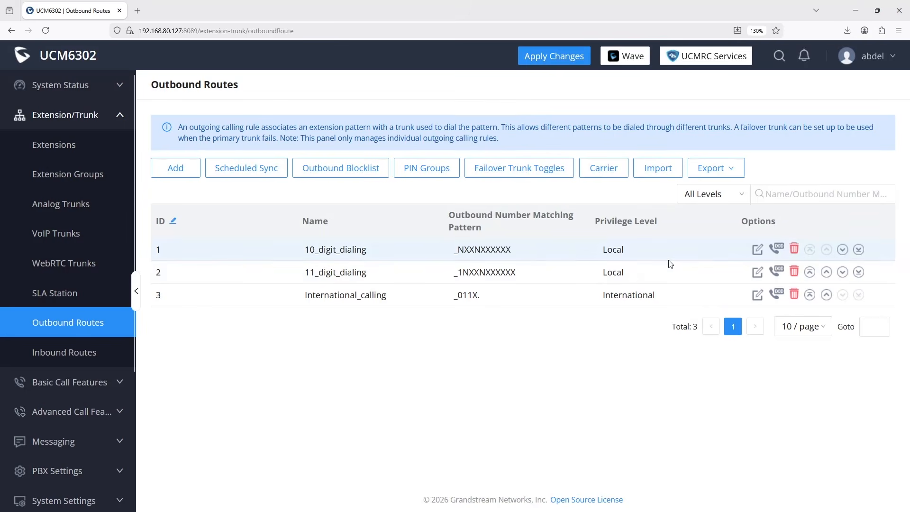
Edit the 10_digit_dialing route and enter its local country code, 61.
{"action": "left_click", "coordinate": [757, 249]}
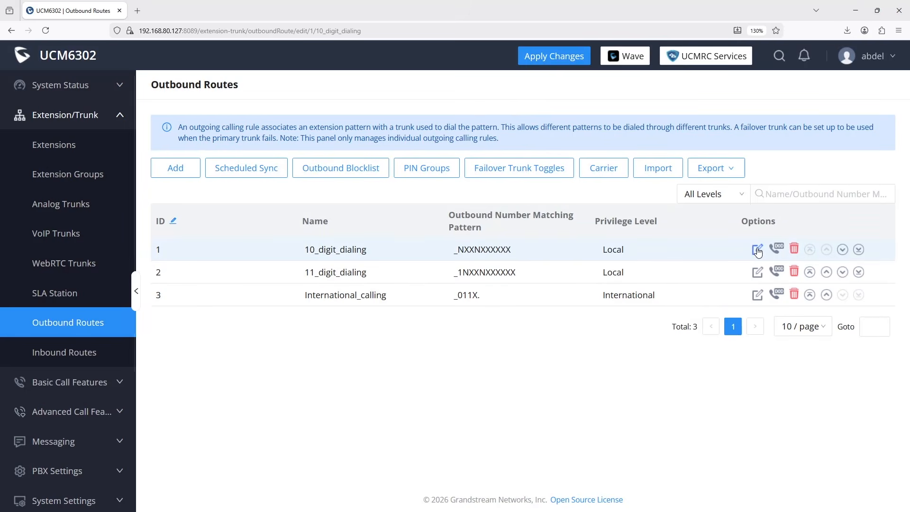
{"action": "left_click", "coordinate": [412, 267]}
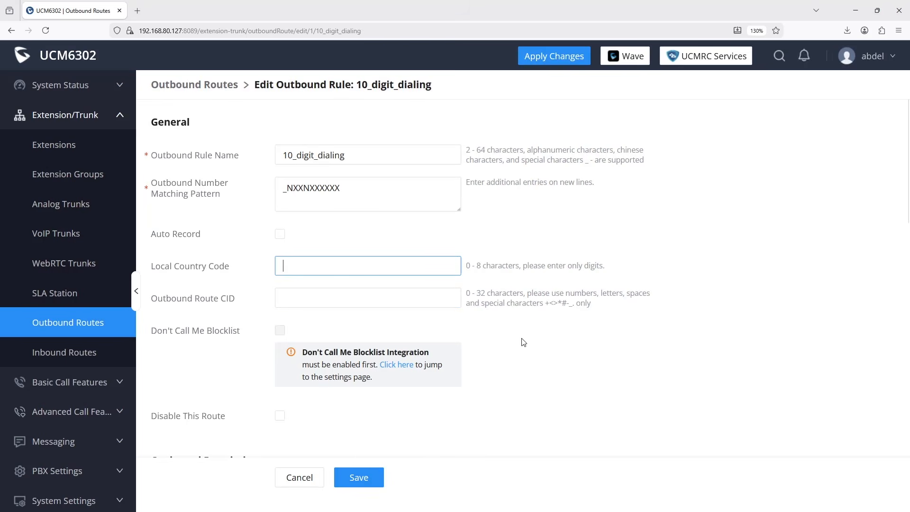
{"action": "type", "text": "617"}
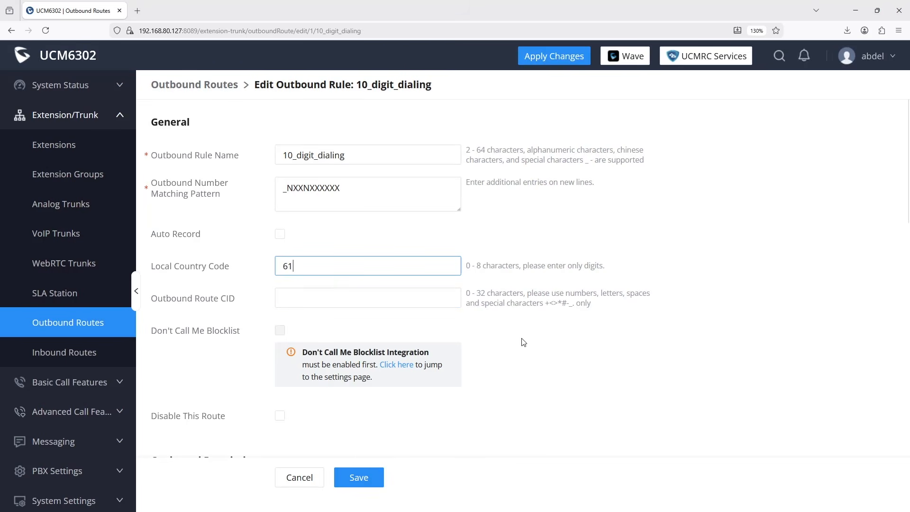